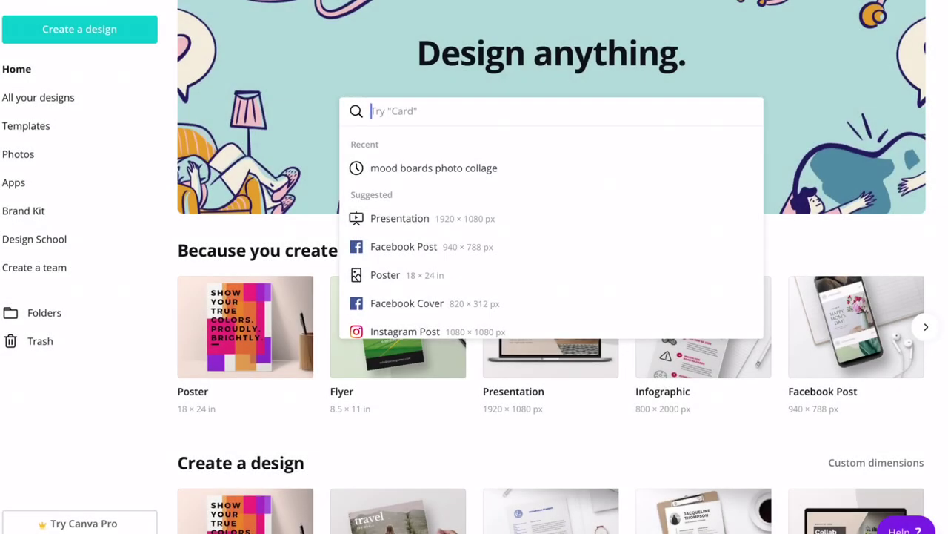
Create a new blank poster design and add pages until it has three blank pages.
click(79, 29)
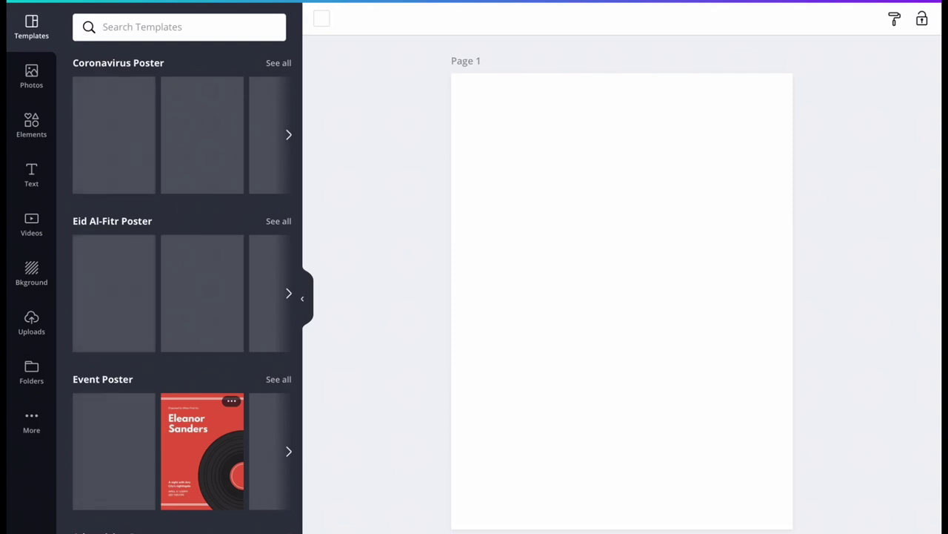
scroll(622, 284, down, 6)
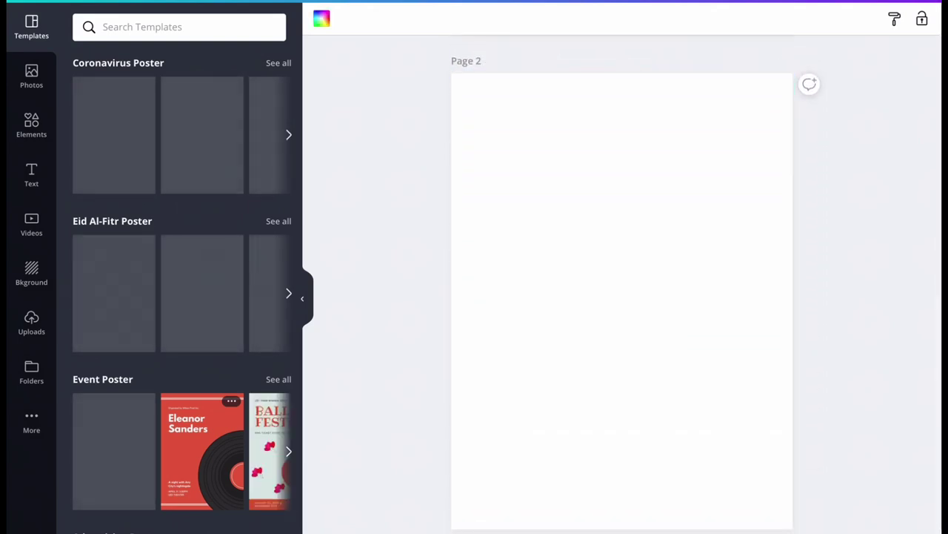
key(ctrl+Return)
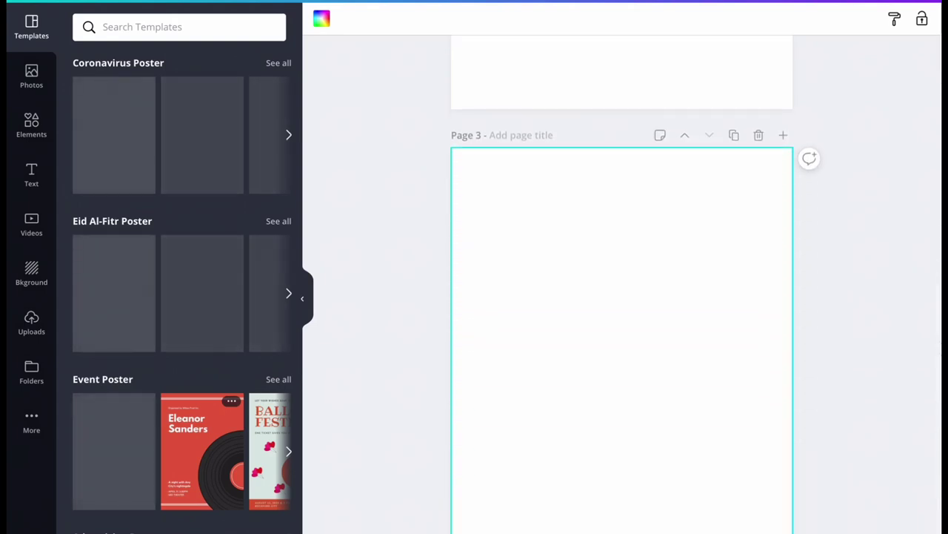
scroll(622, 296, up, 10)
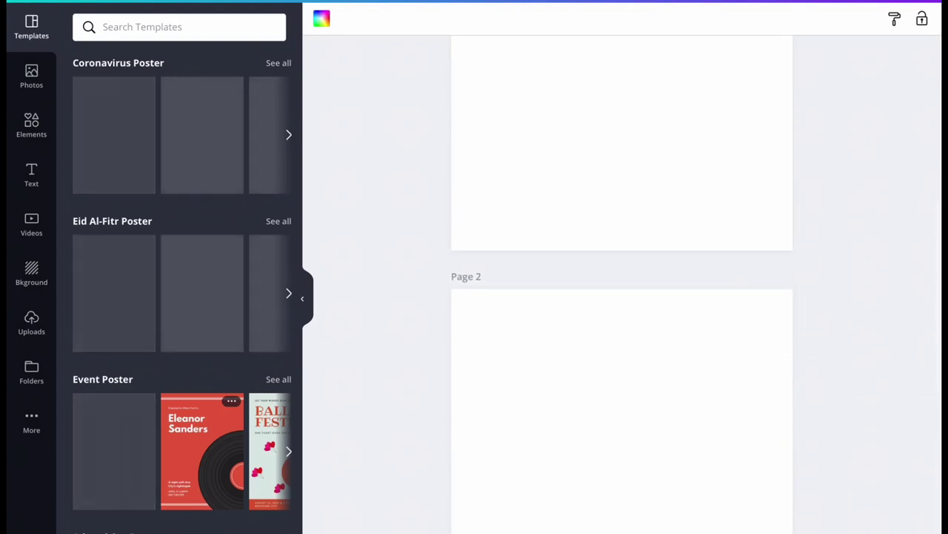
scroll(622, 285, up, 4)
Search the elements library for "Pizza".
click(157, 27)
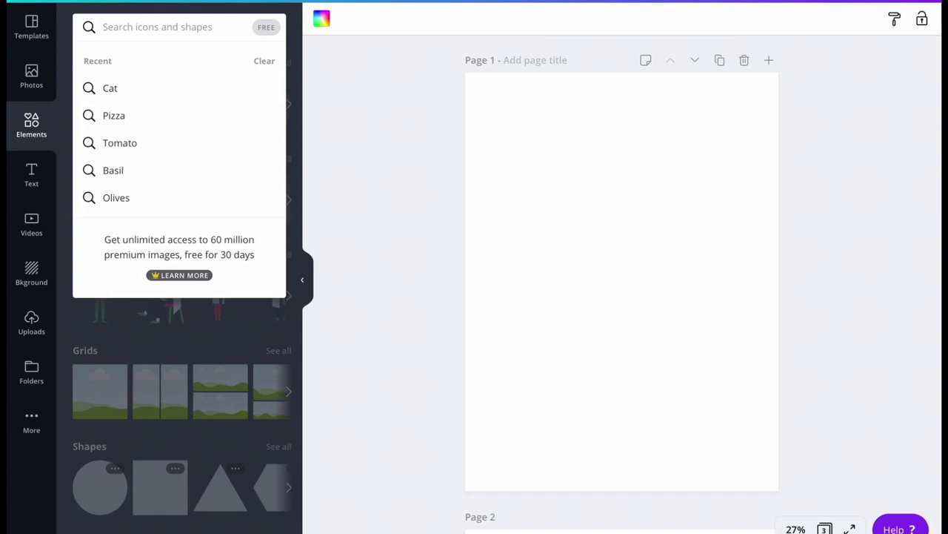
text(Piz)
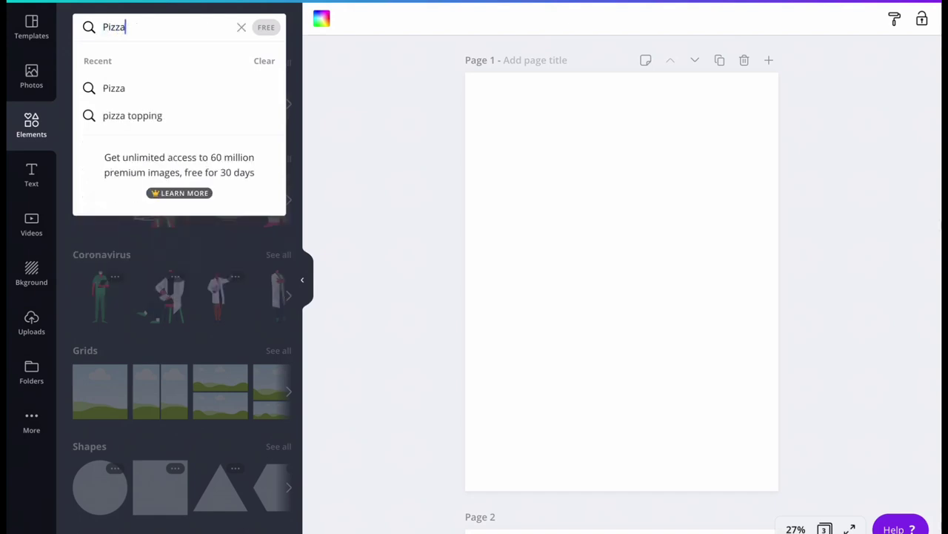
text(za)
key(Return)
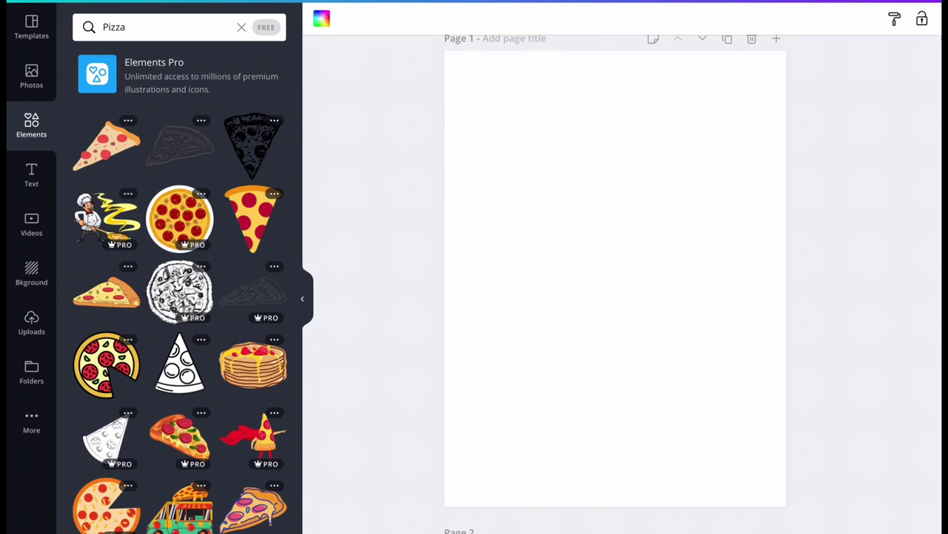
Place the black outline pizza slice on page 1, shrink it, and move it into the page's upper-left area.
scroll(180, 297, down, 1)
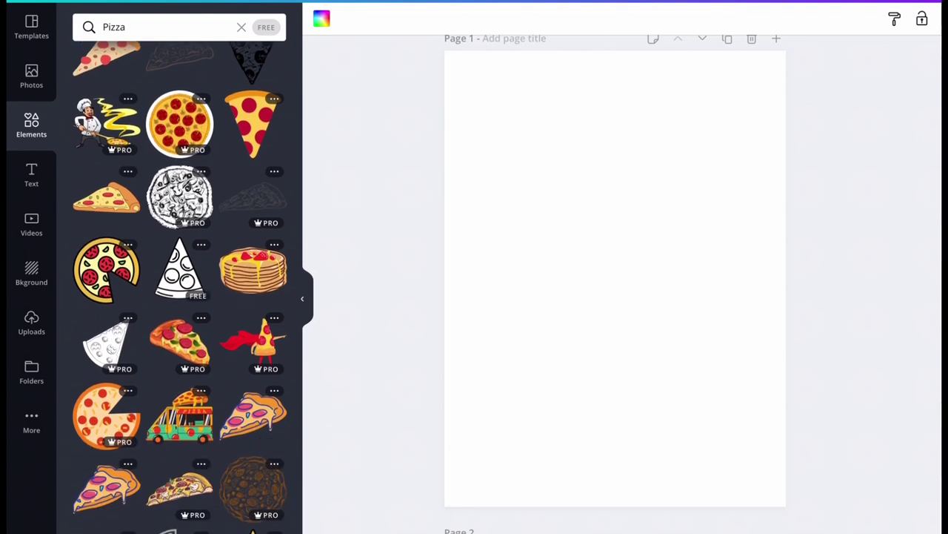
drag(180, 268, 474, 207)
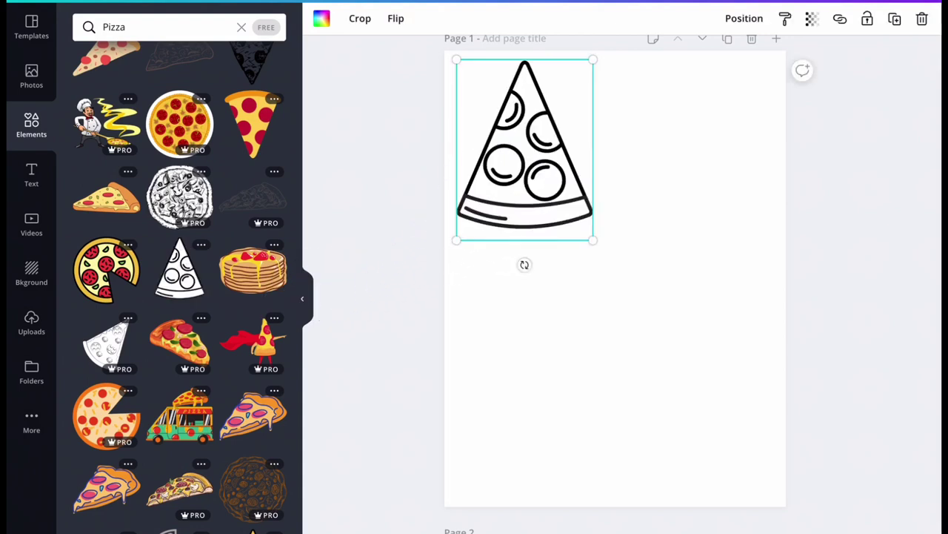
scroll(615, 282, up, 1)
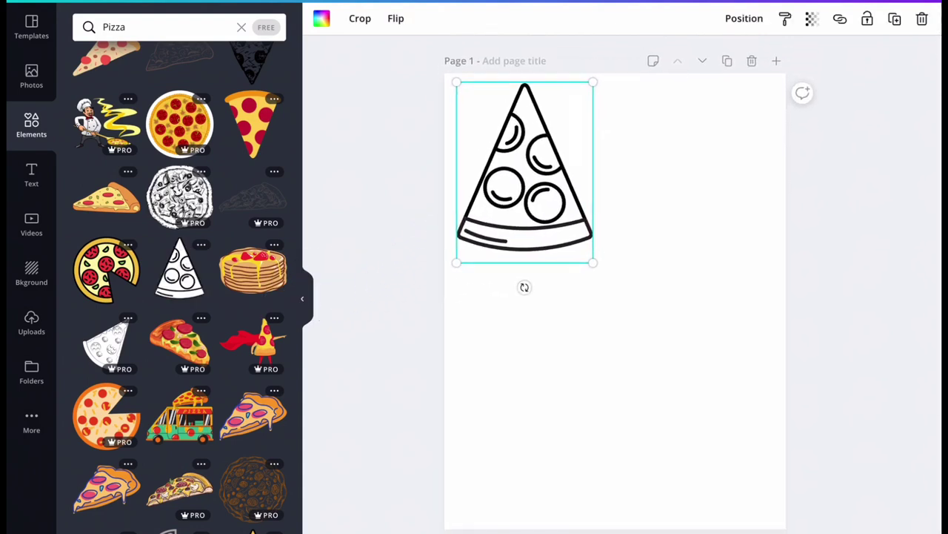
drag(596, 83, 555, 141)
drag(510, 201, 523, 147)
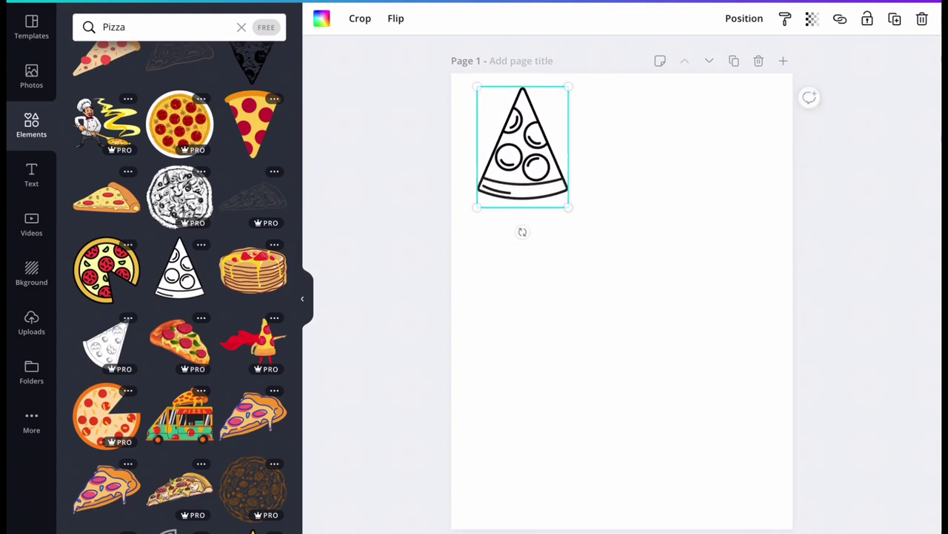
Add the brown sketched whole pizza beside the black slice on page 1, and the multicoloured outline slice below that slice.
scroll(180, 289, down, 5)
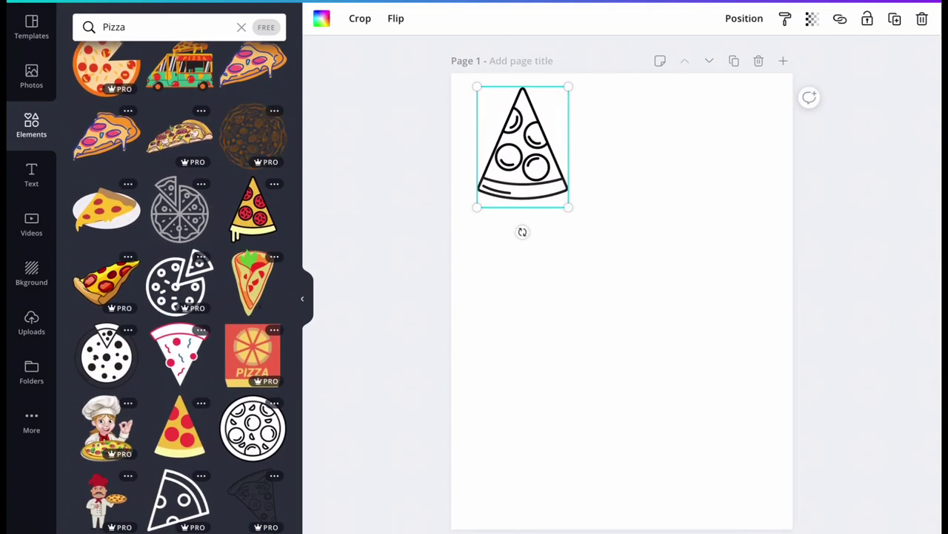
drag(253, 135, 691, 147)
scroll(673, 127, up, 1)
scroll(180, 297, down, 2)
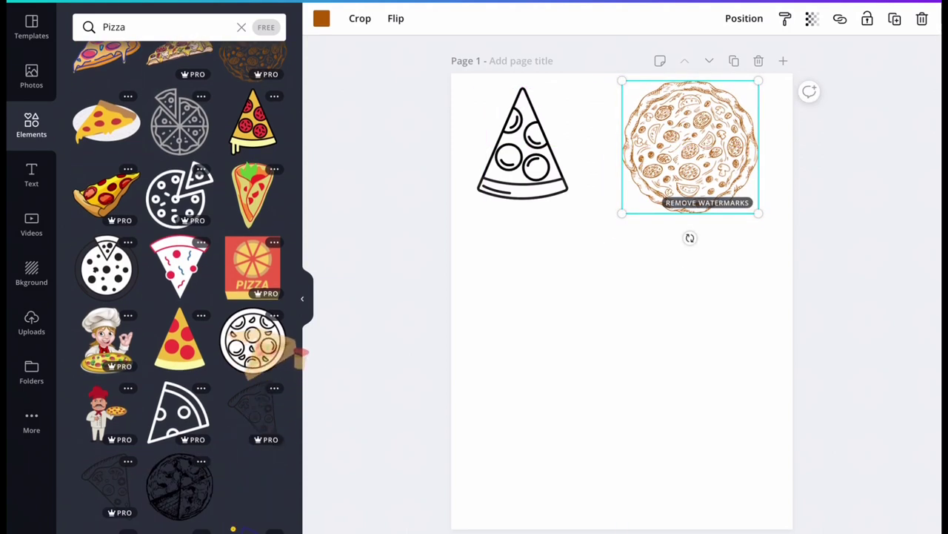
scroll(179, 296, down, 5)
scroll(179, 296, down, 1)
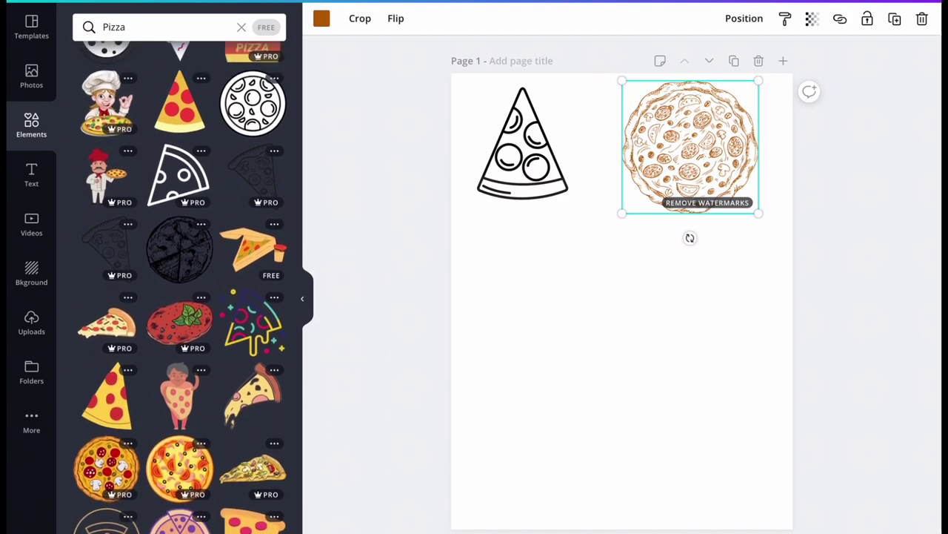
drag(252, 285, 536, 293)
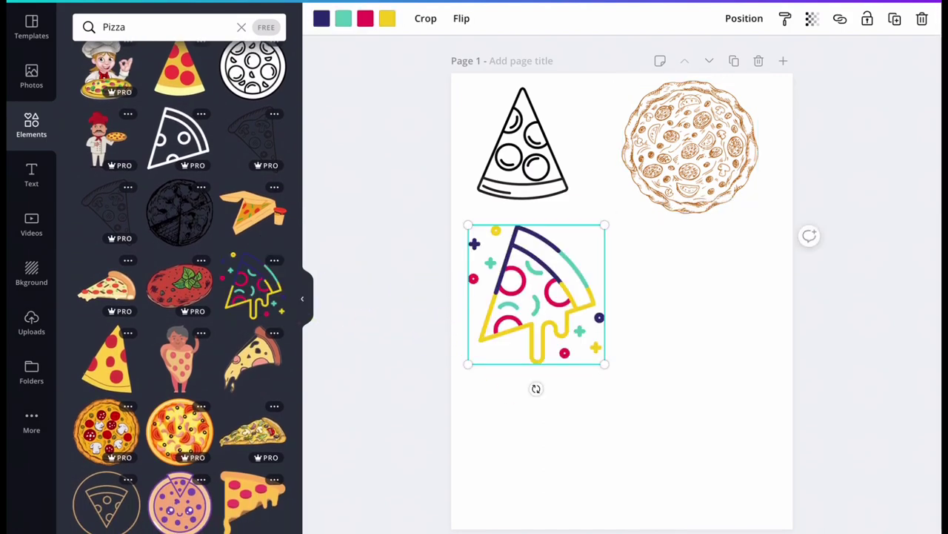
Add the flat orange-and-pink pizza with one separated slice beside the multicoloured slice on page 1.
scroll(180, 289, down, 15)
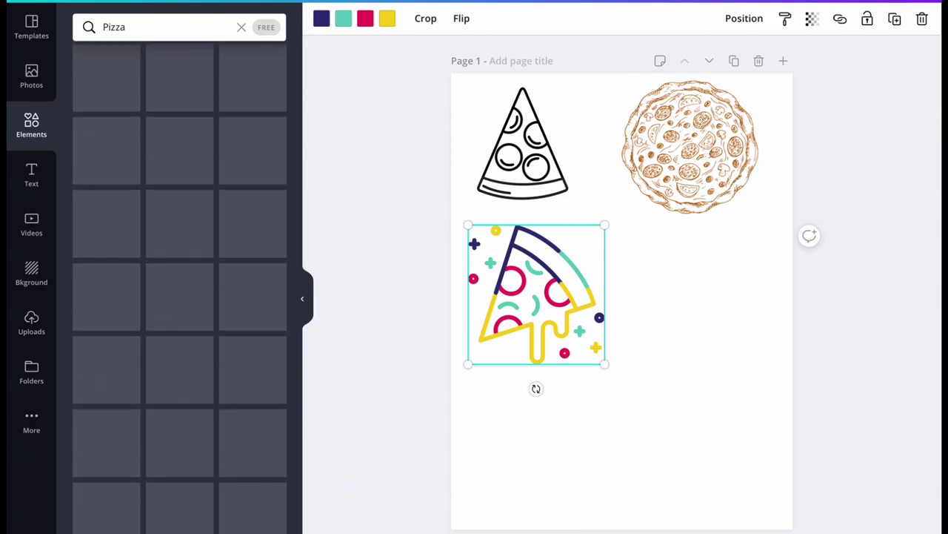
scroll(179, 289, up, 2)
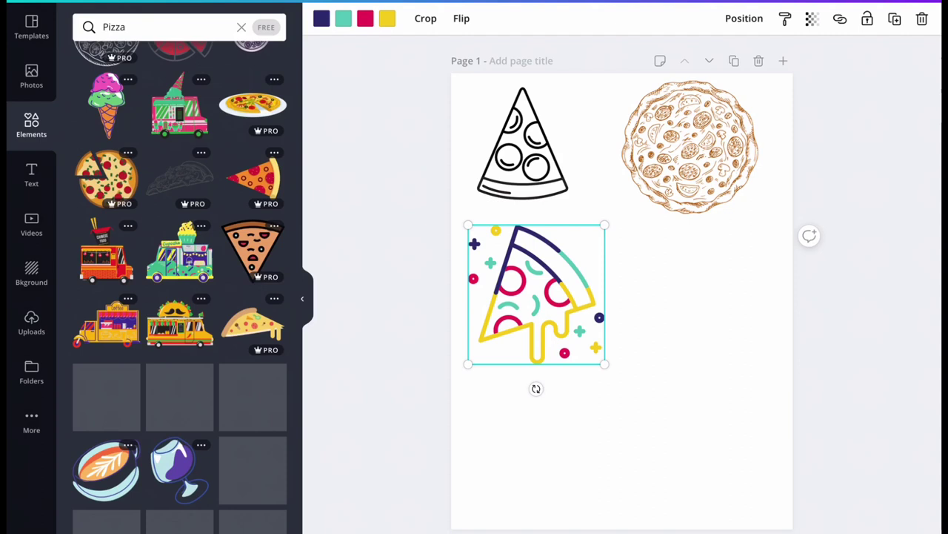
scroll(180, 289, down, 1)
scroll(179, 289, up, 1)
scroll(180, 289, down, 1)
scroll(179, 289, up, 1)
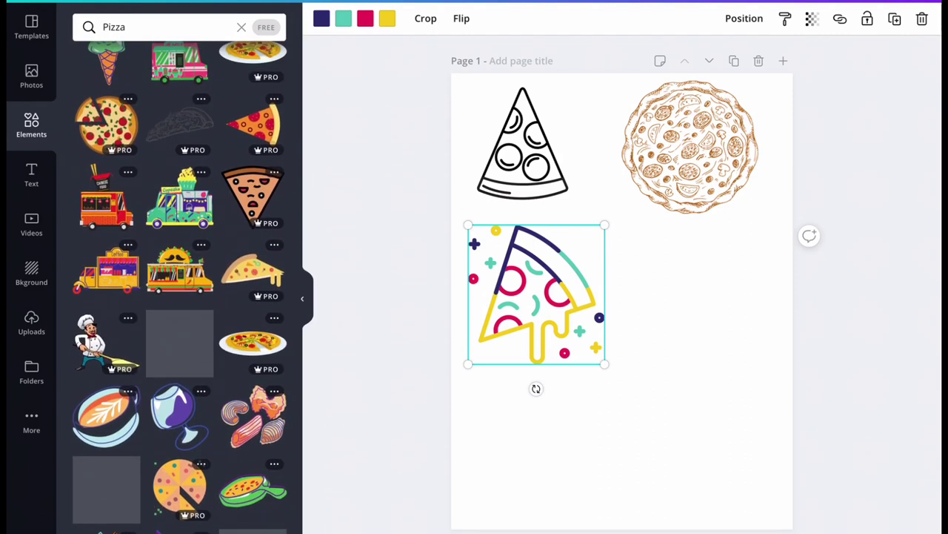
scroll(179, 289, down, 2)
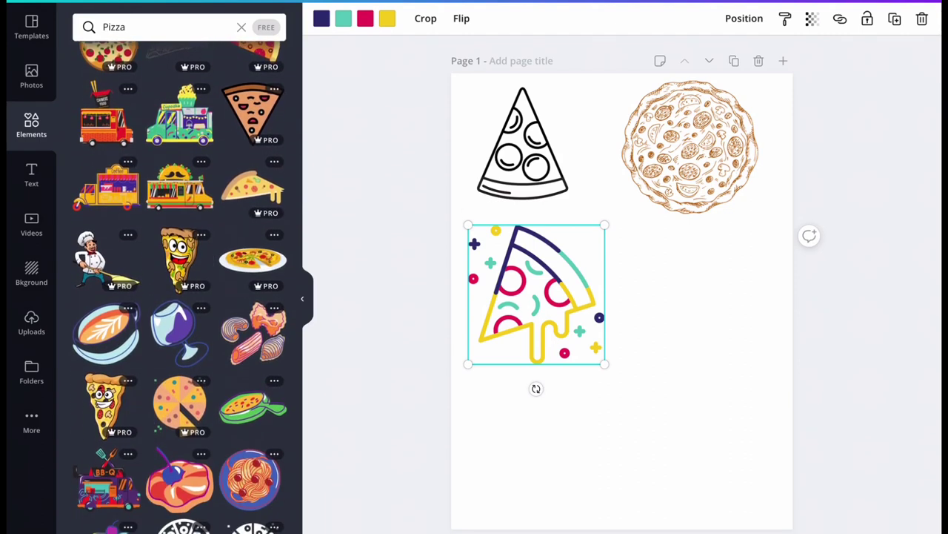
drag(181, 403, 694, 306)
Limit the pizza results to free elements and add the gray outline pizza with a lifted slice below the multicoloured slice.
scroll(694, 307, down, 2)
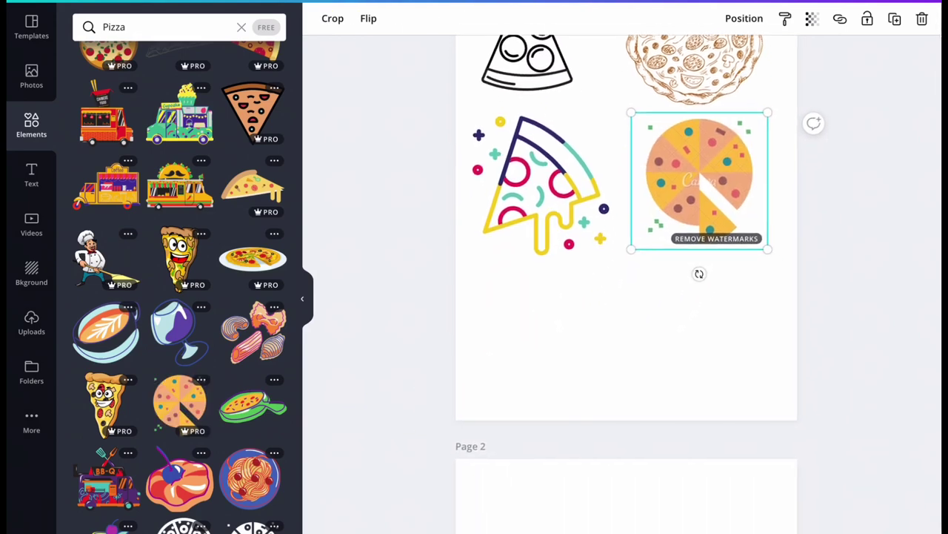
scroll(252, 411, down, 1)
scroll(180, 296, down, 2)
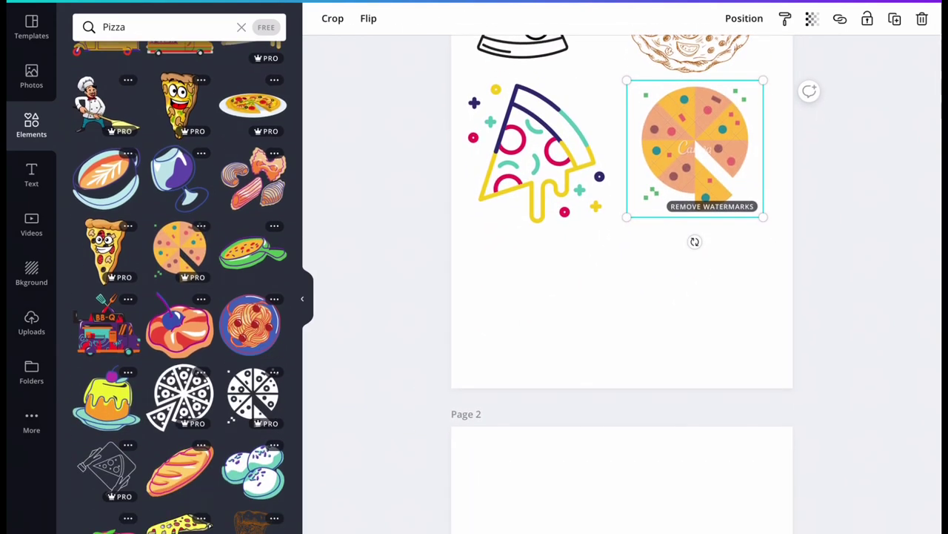
scroll(180, 297, down, 3)
scroll(181, 296, down, 2)
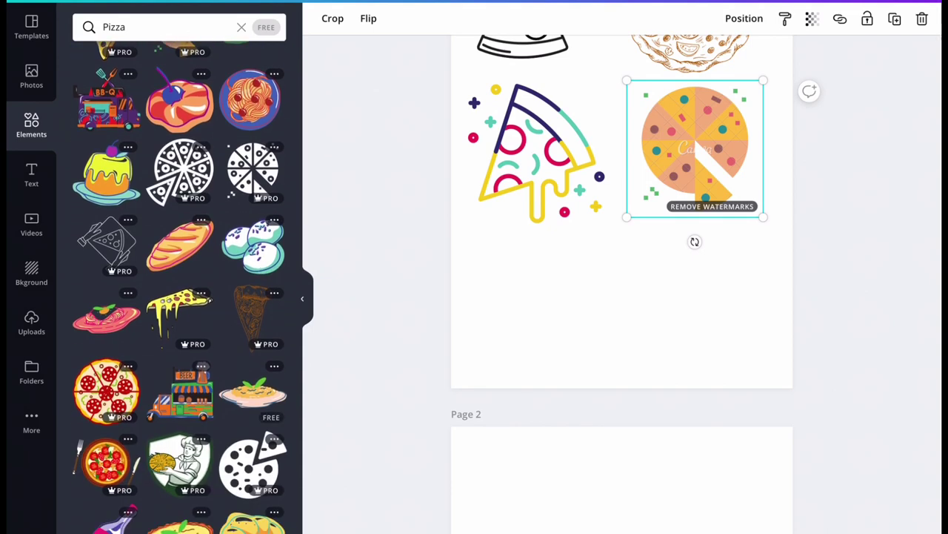
click(266, 26)
scroll(180, 296, down, 3)
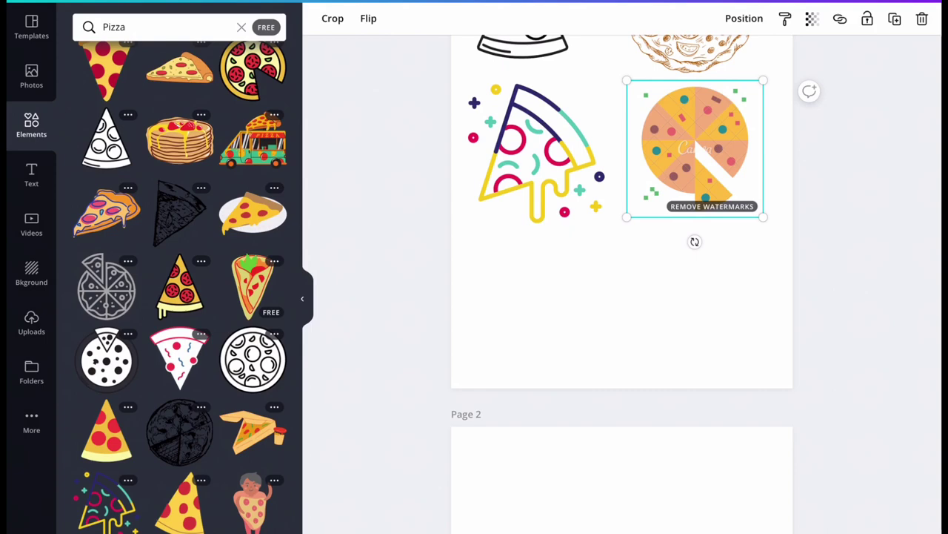
drag(106, 285, 524, 293)
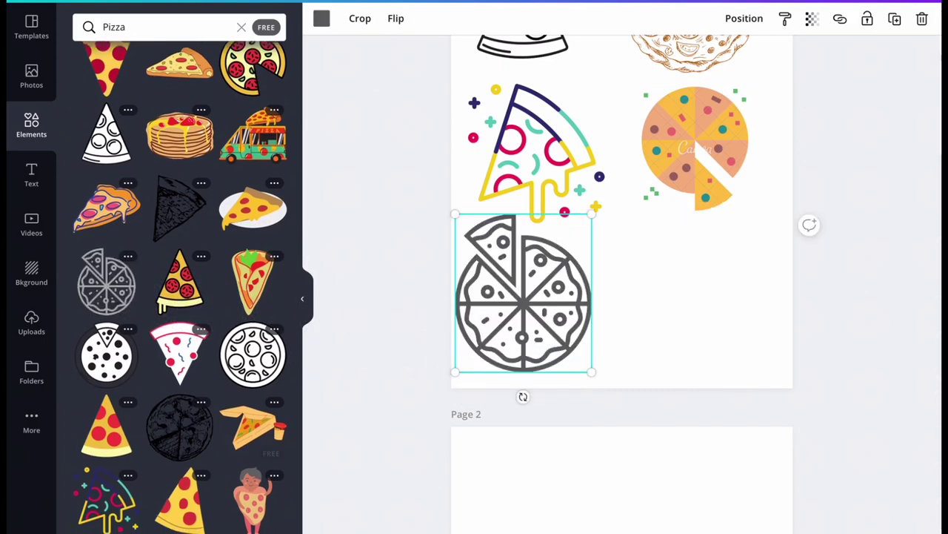
Add the round pizza with red pepperoni and green leaves beside the gray outline pizza on page 1.
scroll(252, 230, down, 3)
scroll(252, 229, down, 1)
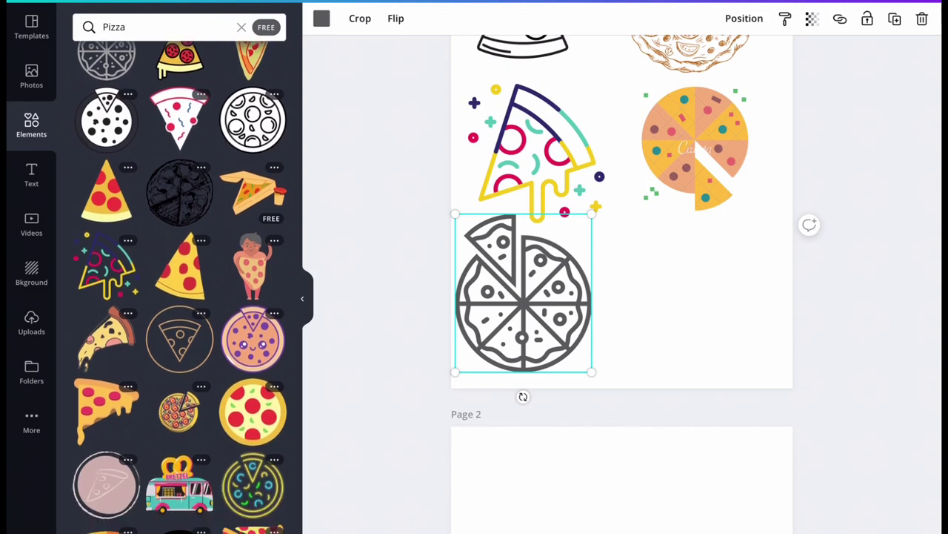
drag(252, 411, 693, 293)
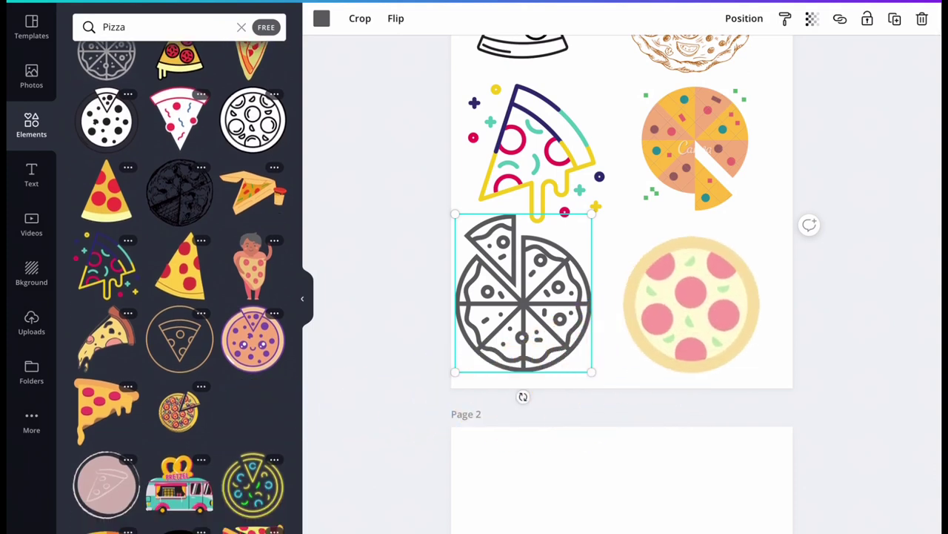
scroll(693, 292, up, 3)
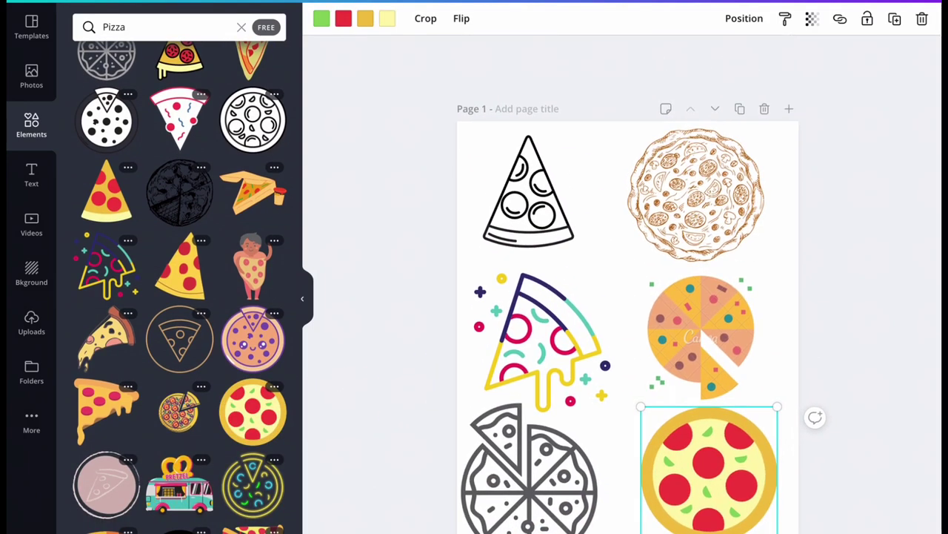
Search the elements for "Mushrooms" and place the purple outline mushroom in the upper-left area of page 2.
scroll(693, 293, down, 6)
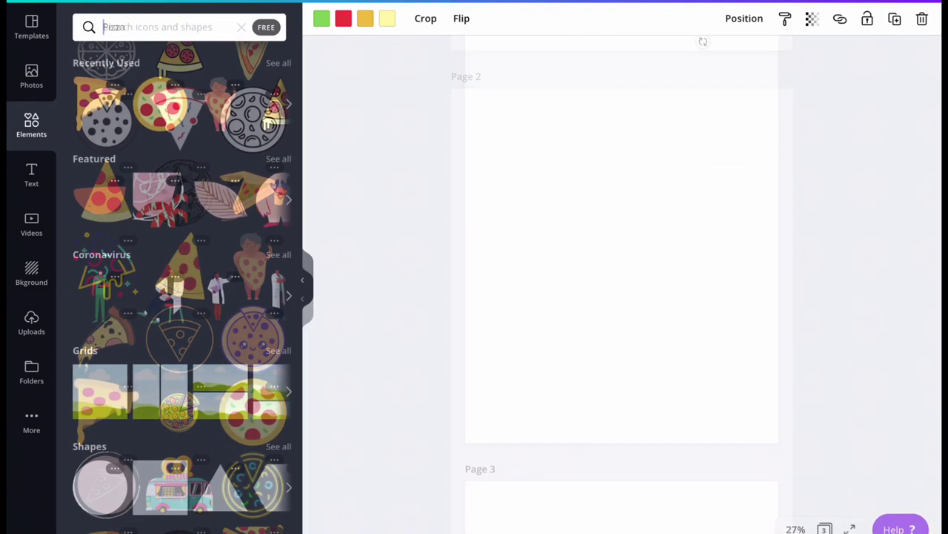
text(Mushrooms)
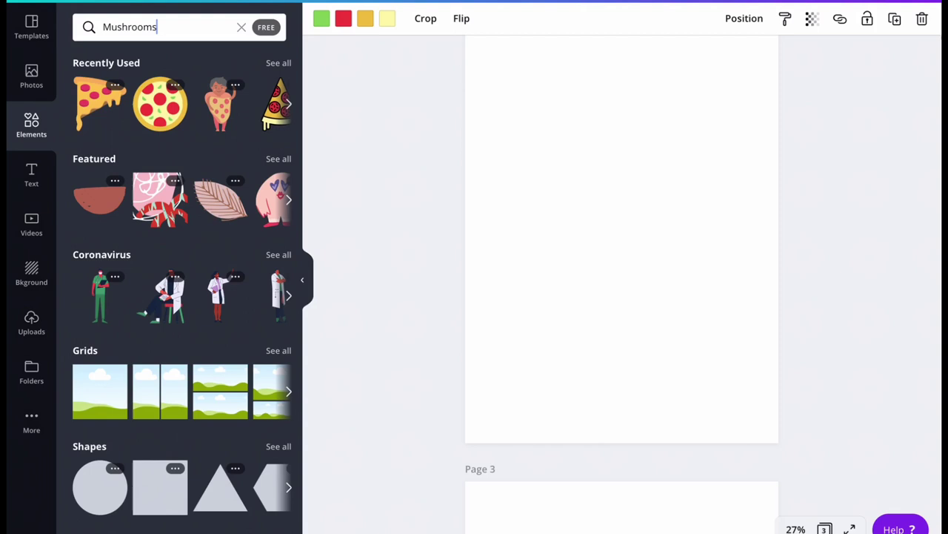
key(Return)
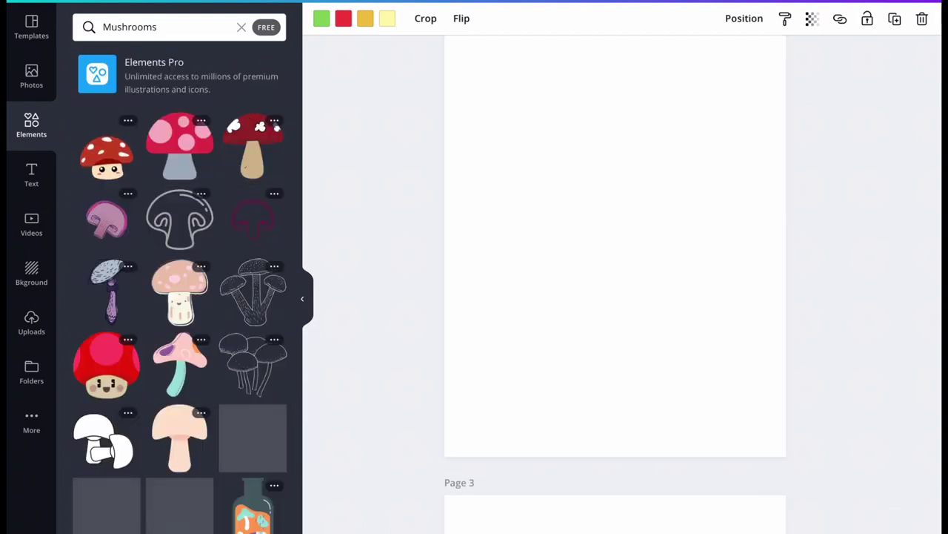
scroll(622, 284, up, 2)
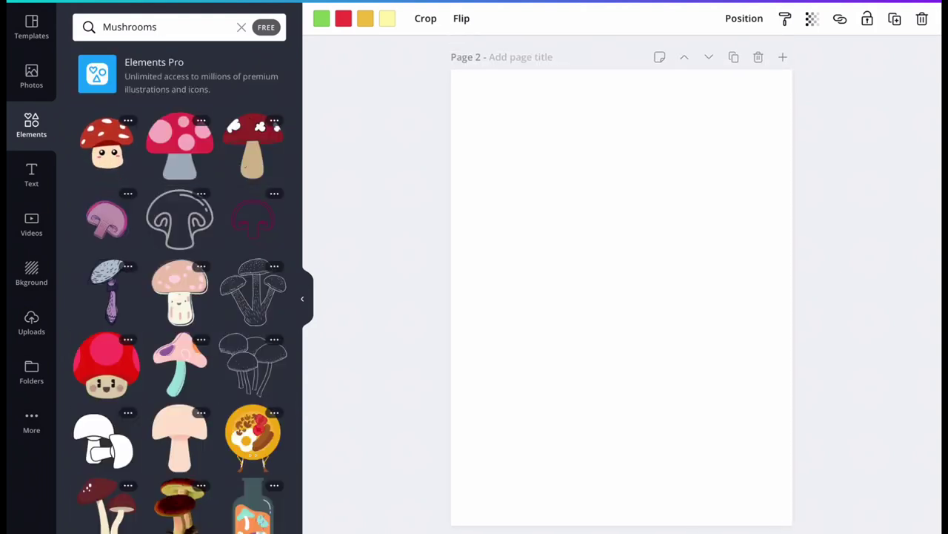
drag(253, 219, 525, 133)
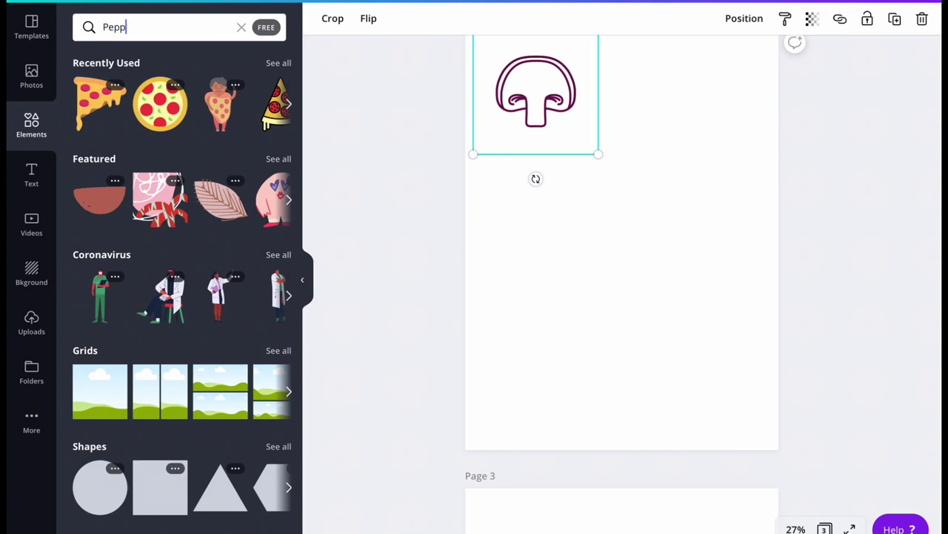
Search the elements for "Peppers" and browse the results.
key(Return)
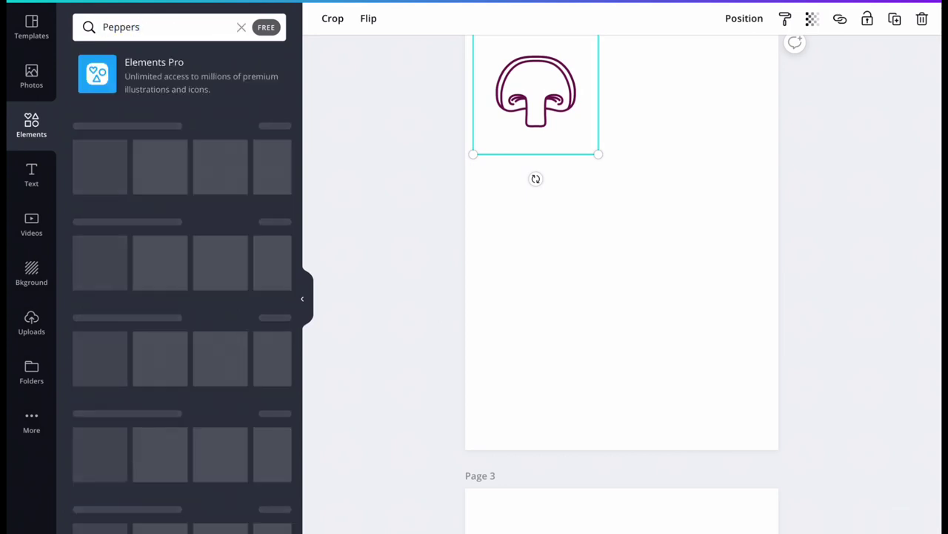
scroll(180, 297, down, 6)
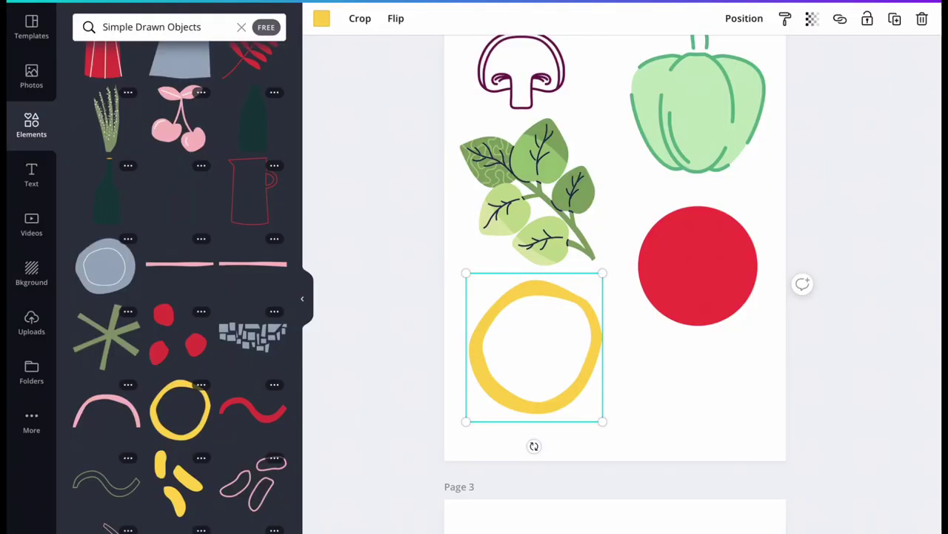
Recolour the yellow hand-drawn ring on page 2 dark gray.
click(321, 18)
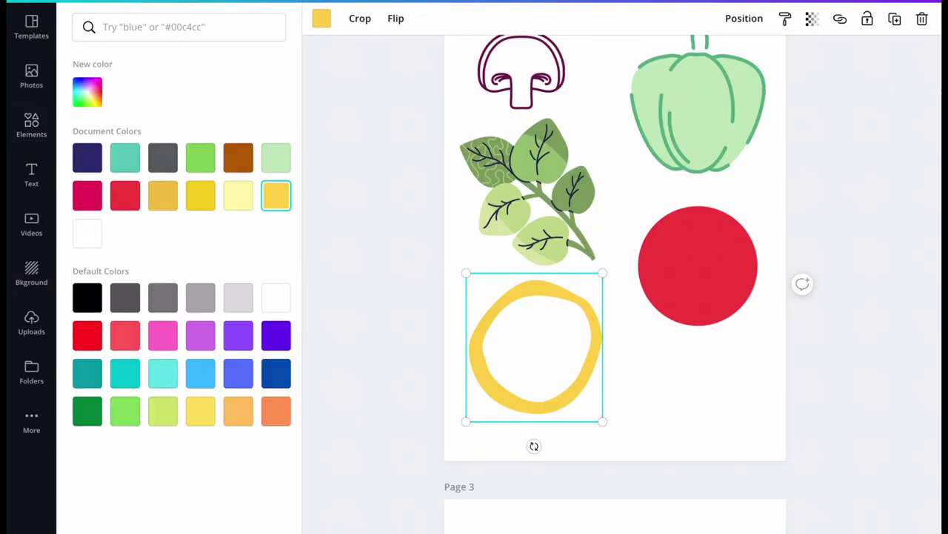
click(125, 297)
click(31, 124)
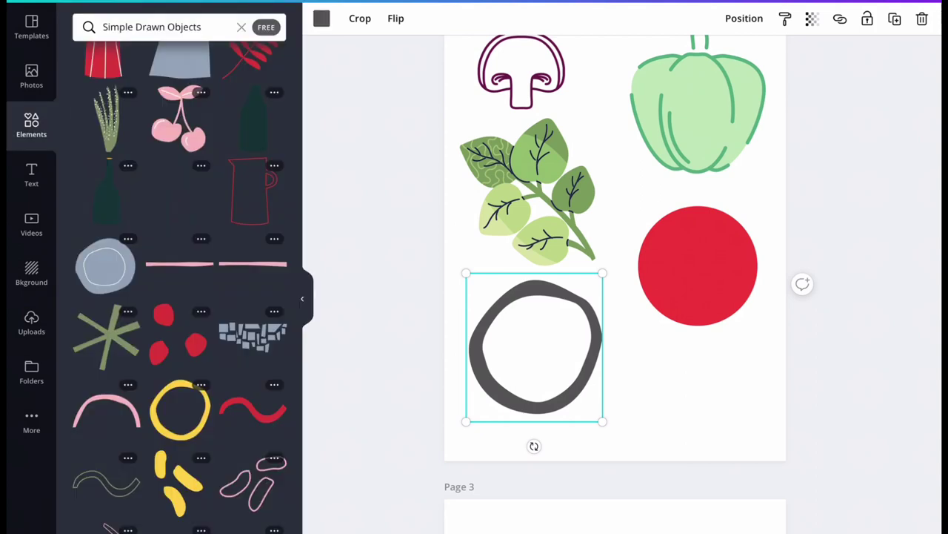
Duplicate the dark gray ring on page 2 and shift the copy sideways toward the red circle, partly overlapping the original.
scroll(615, 282, down, 2)
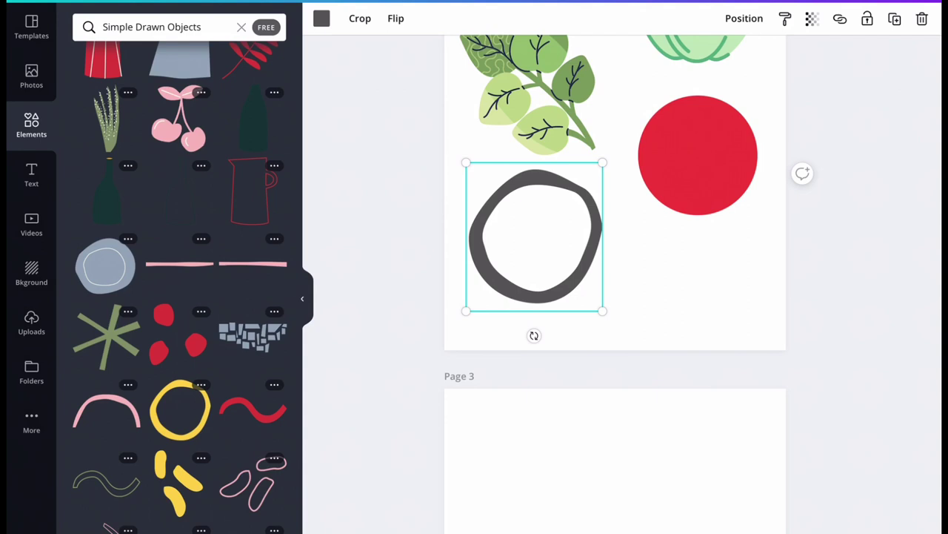
key(ctrl+d)
key(ctrl+d)
key(ctrl+d)
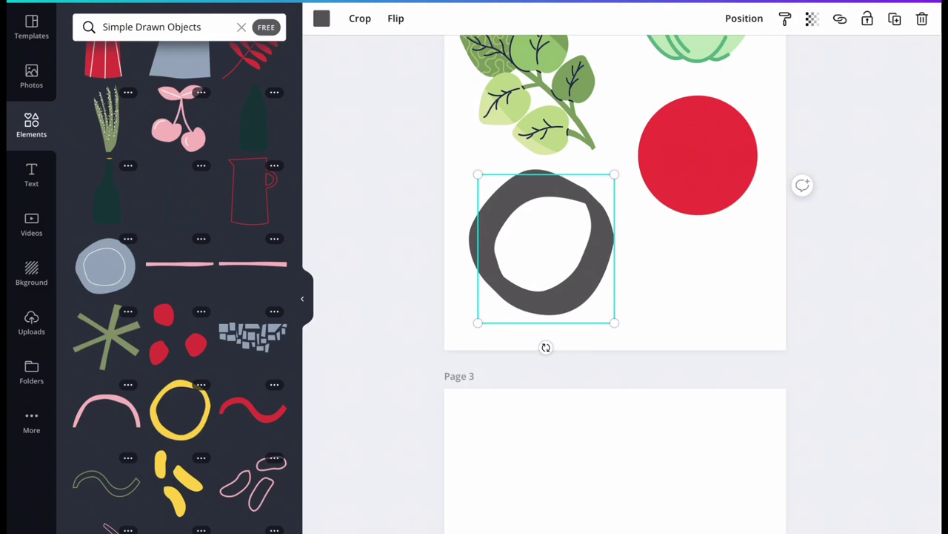
drag(546, 249, 614, 255)
scroll(622, 266, up, 1)
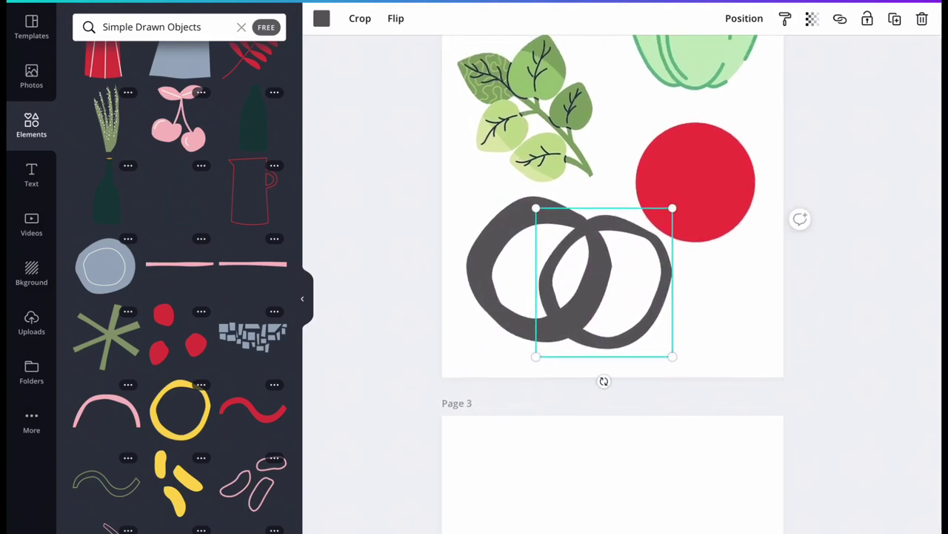
click(511, 233)
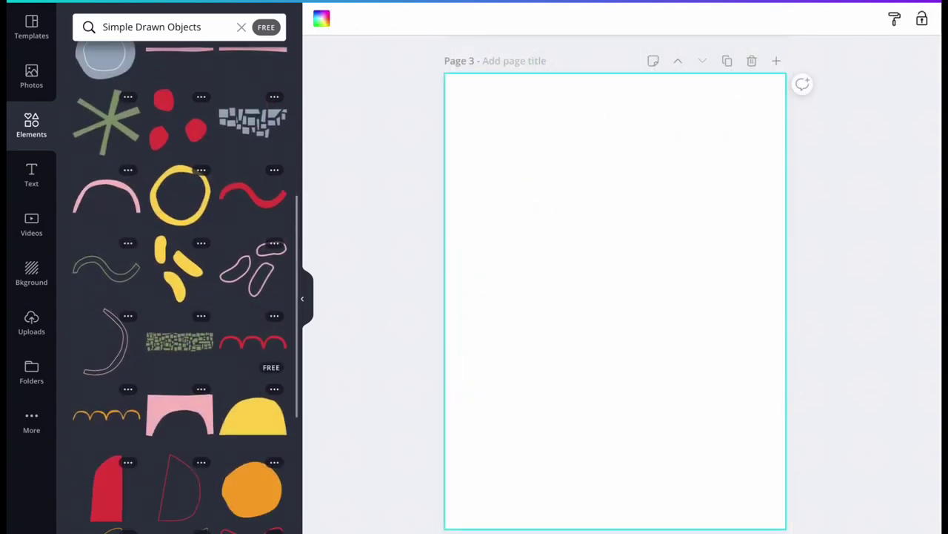
Add the free solid orange blob to page 3, enlarge it to about twice its size and centre it as the pizza base.
scroll(179, 289, down, 3)
scroll(179, 382, down, 1)
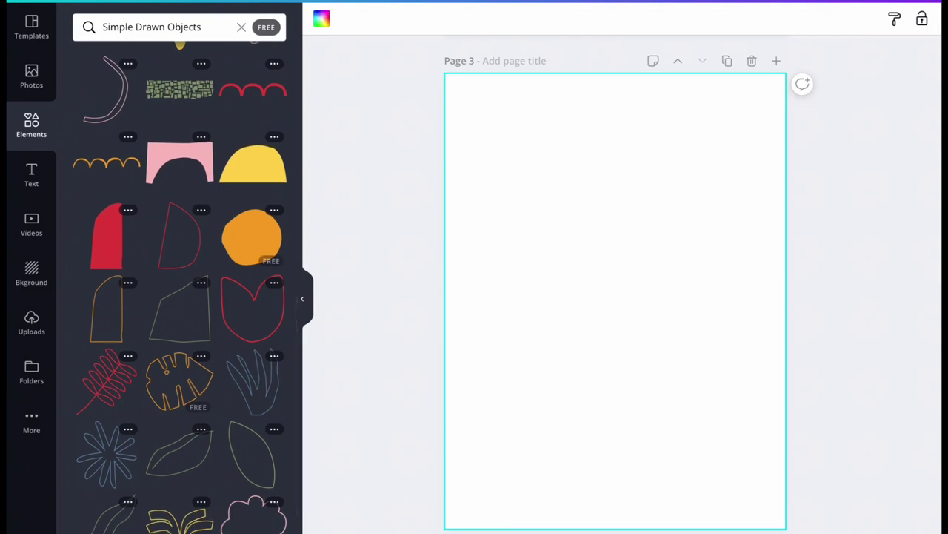
click(252, 237)
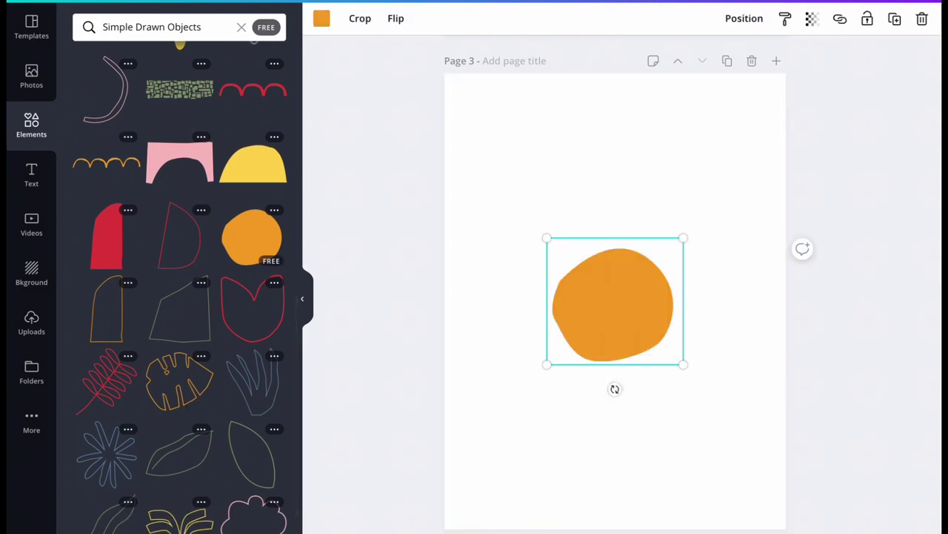
drag(683, 238, 821, 116)
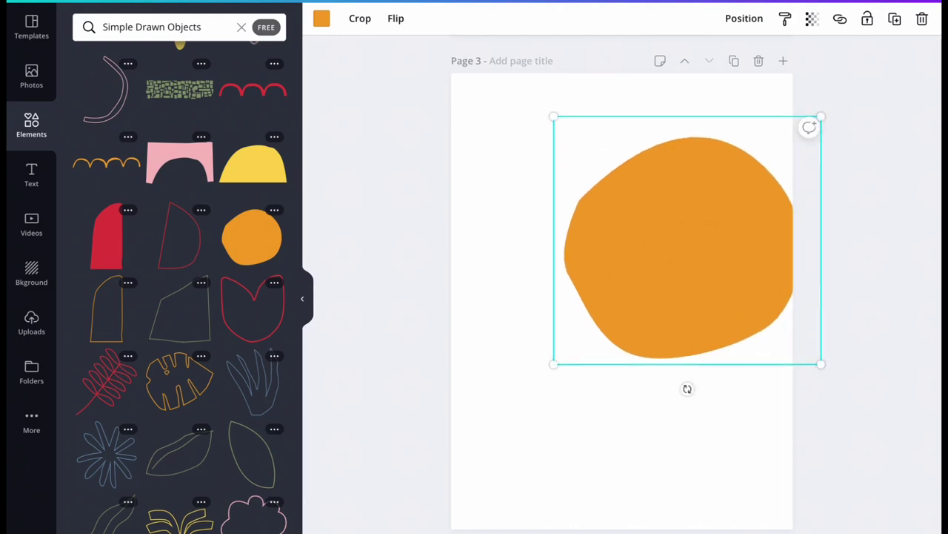
drag(687, 240, 642, 293)
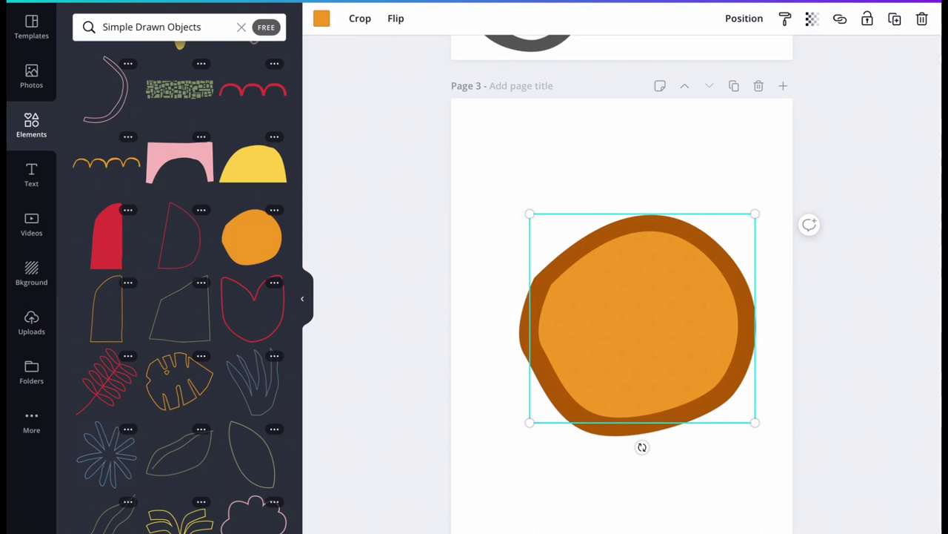
Shrink the large red circle and the leafy green sprig into small toppings on the lower-left part of the page 3 pizza.
key(Escape)
scroll(622, 281, up, 5)
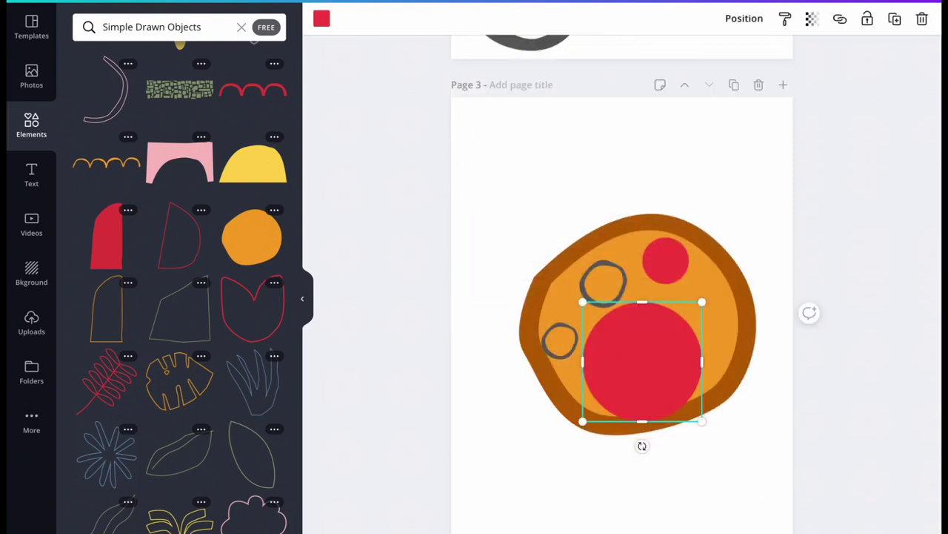
drag(703, 297, 623, 383)
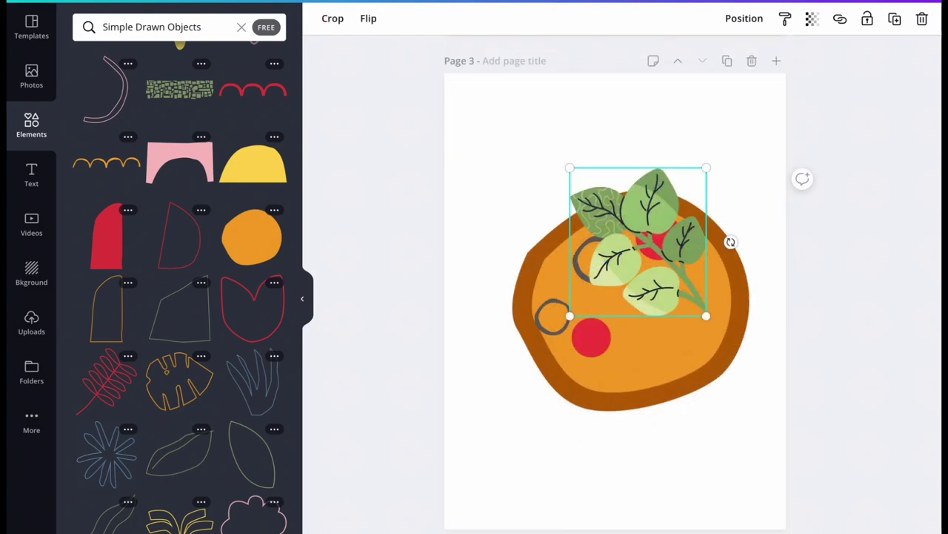
drag(638, 239, 641, 315)
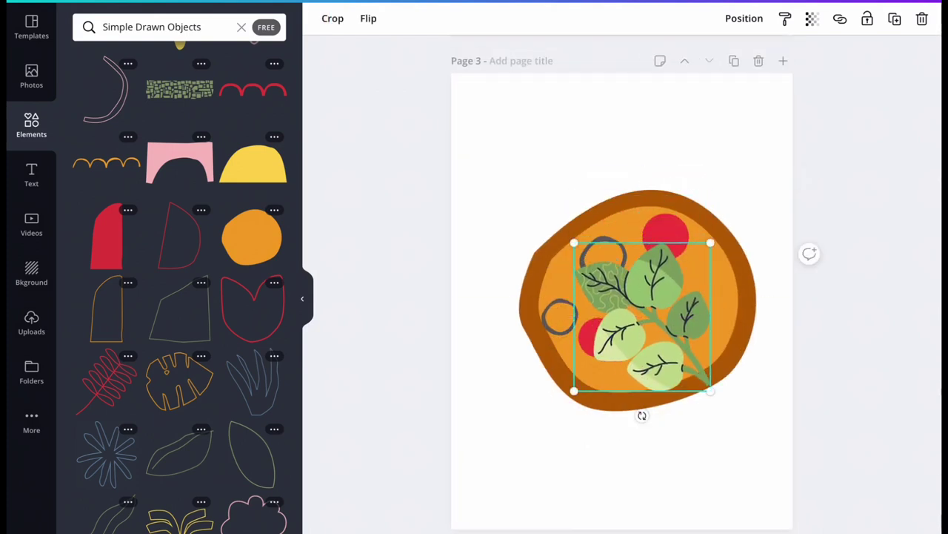
drag(711, 242, 627, 338)
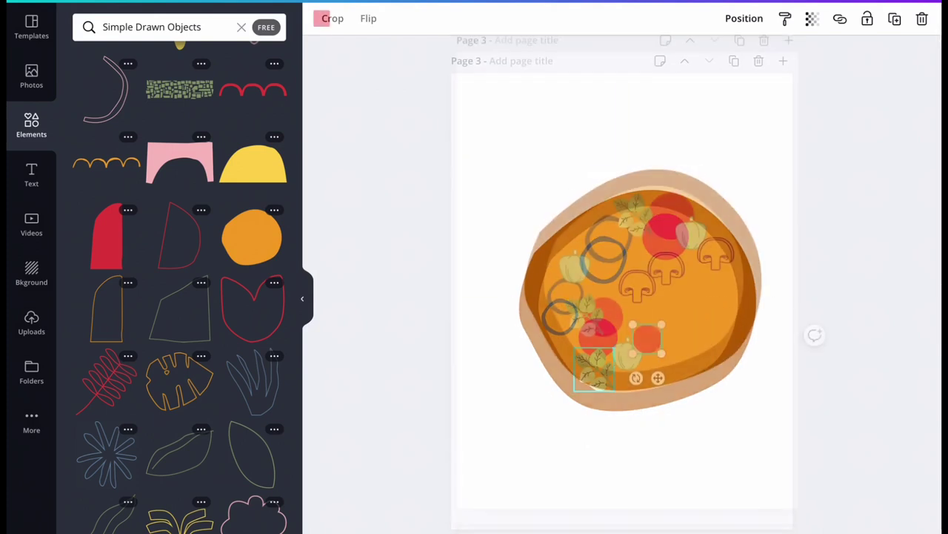